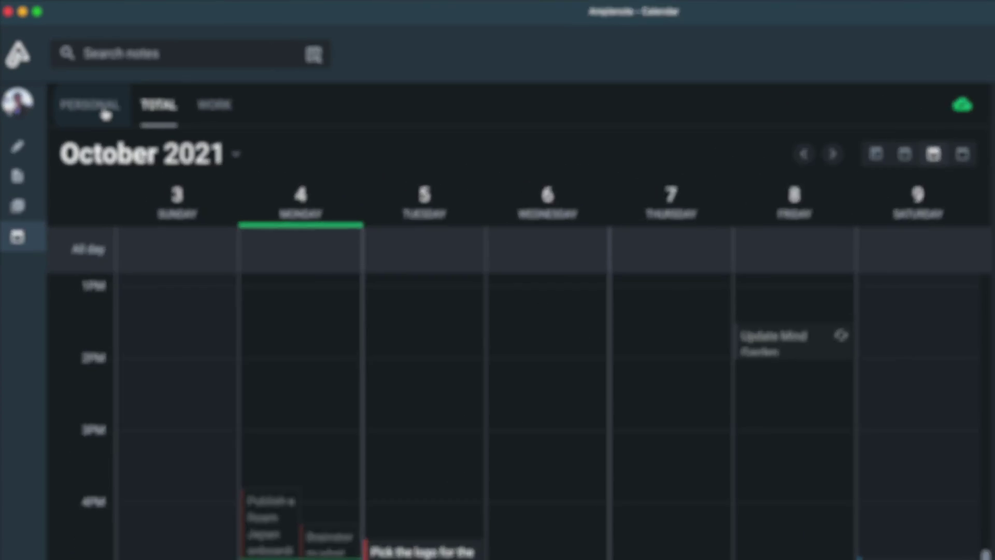
Step: Restrict the Total calendar's source notes to only the Launch CREATE: "How to Make Youtube Videos" Course note
left_click(82, 86)
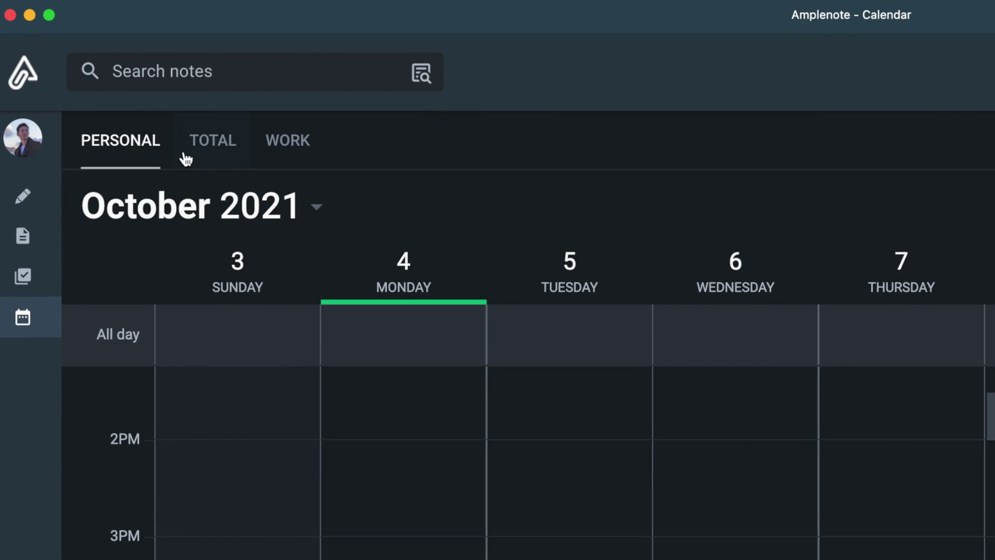
left_click(228, 154)
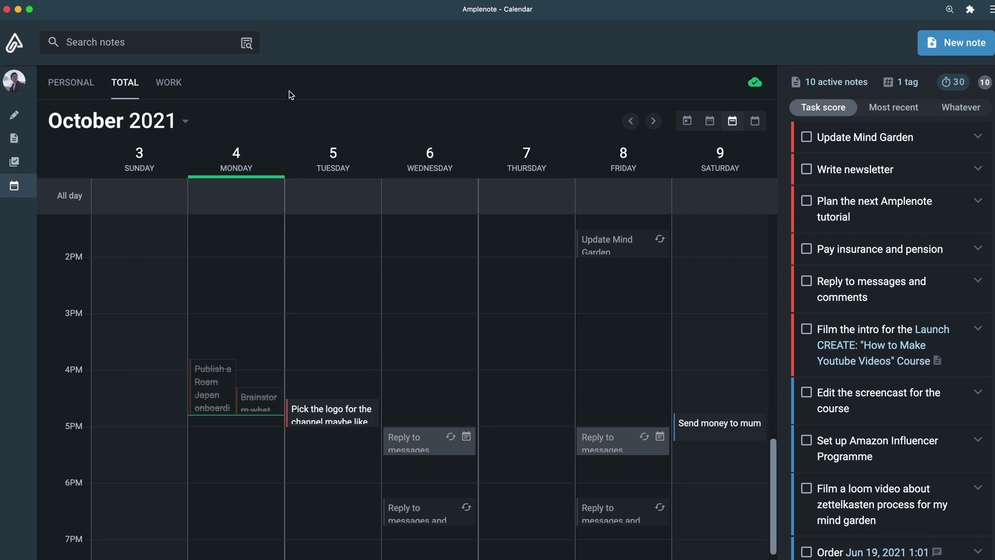
left_click(828, 82)
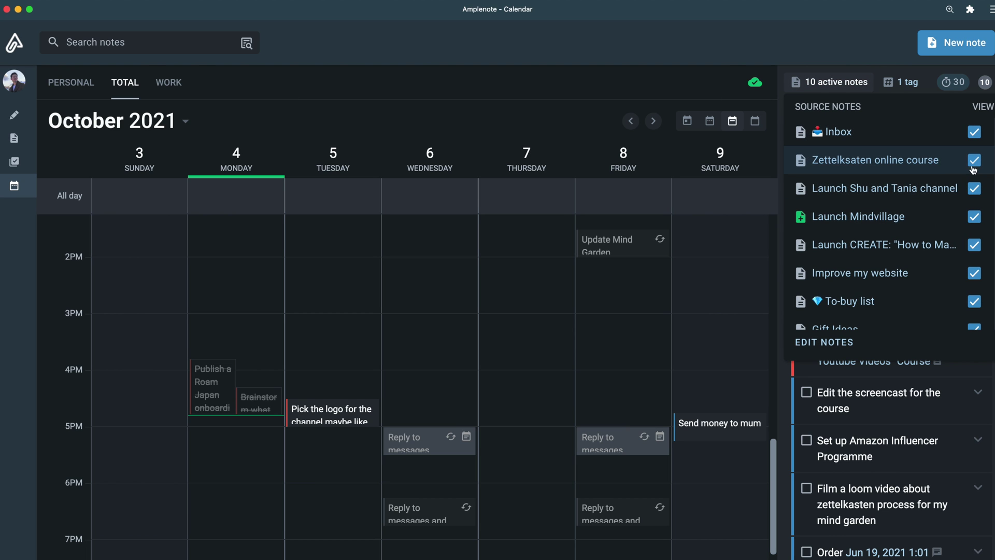
left_click(974, 245, "shift")
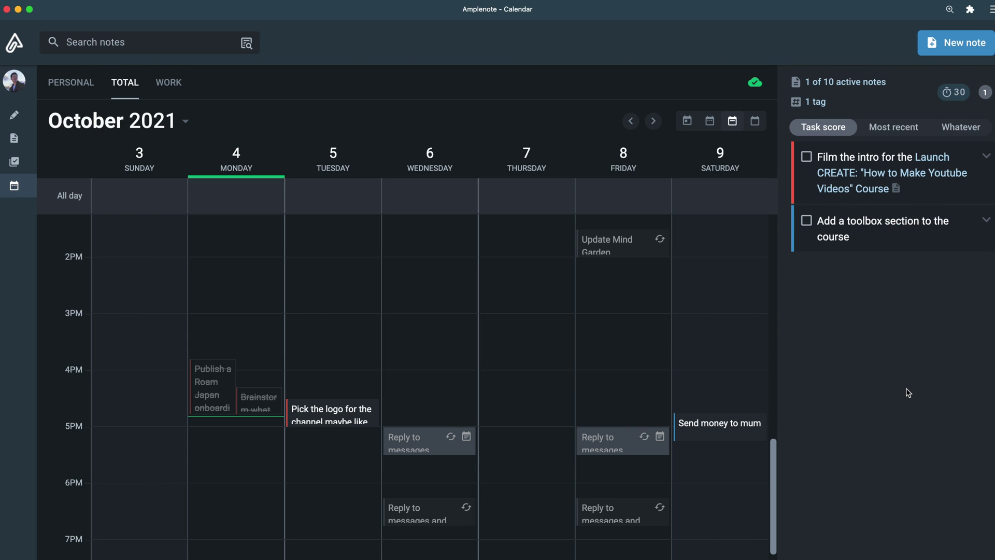
left_click(815, 106)
left_click(813, 102)
left_click(823, 82)
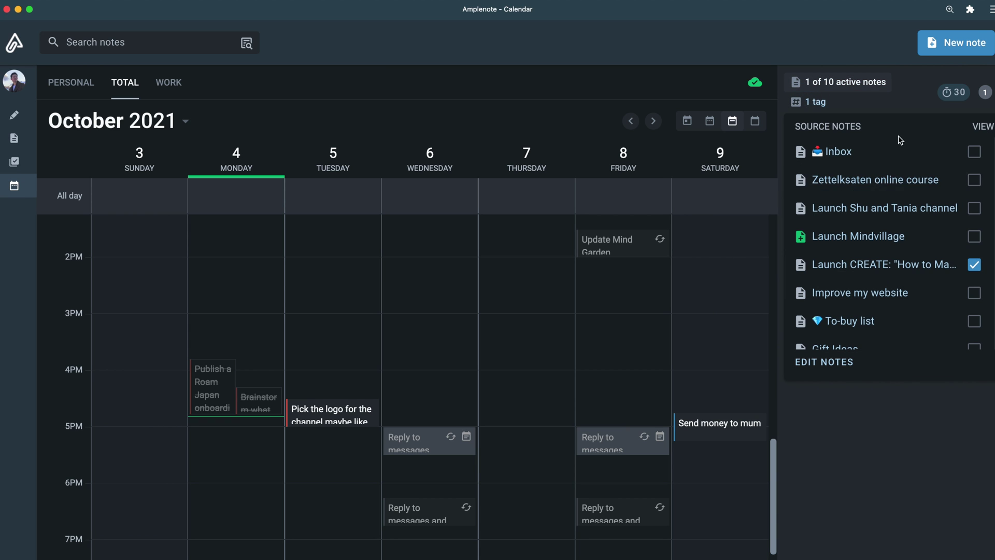
left_click(974, 265)
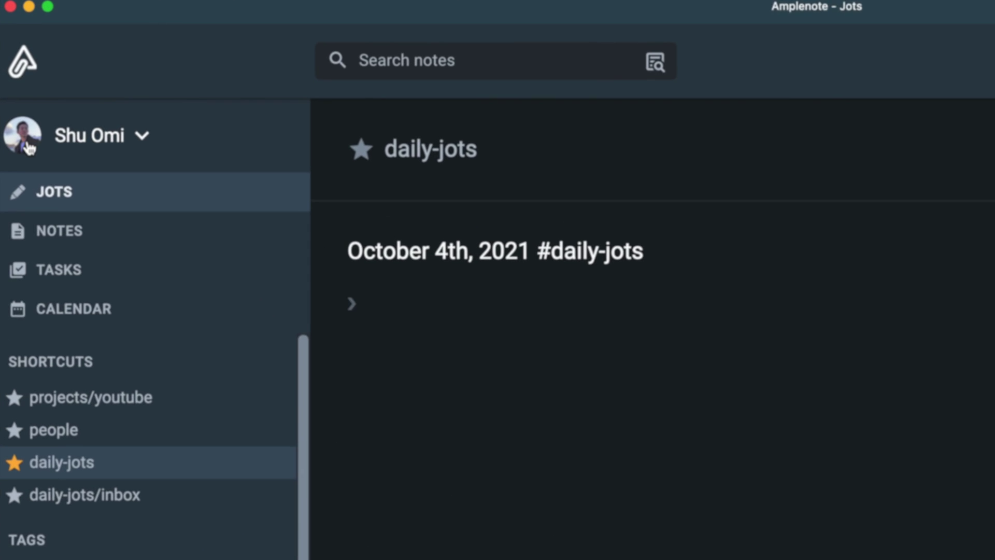
Step: Connect a Google Calendar account under Account settings' Task Calendar section
left_click(26, 114)
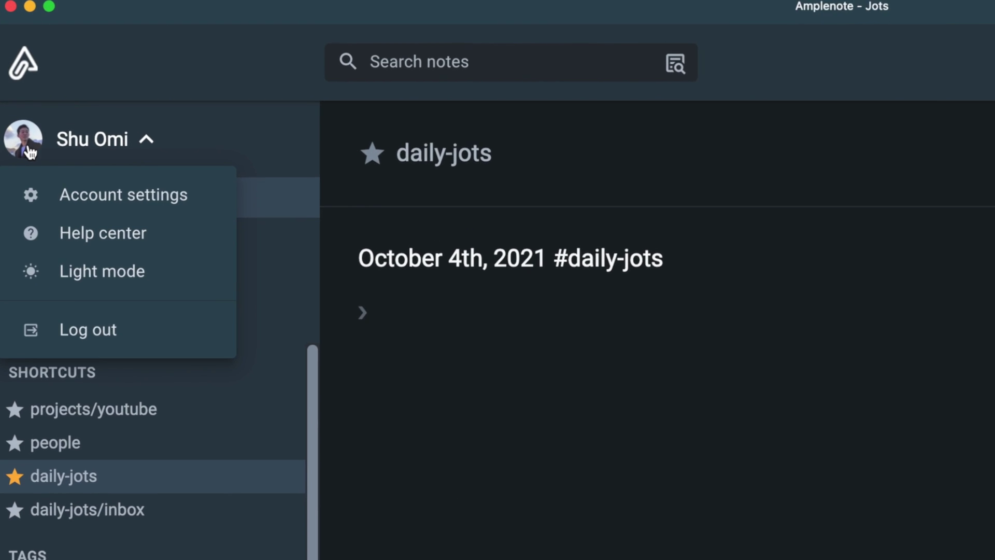
left_click(46, 197)
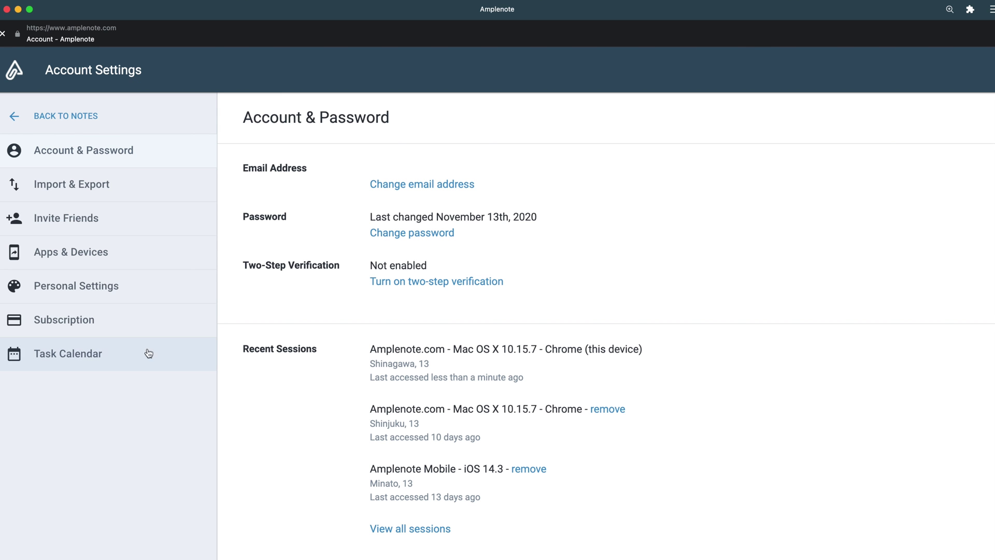
left_click(123, 353)
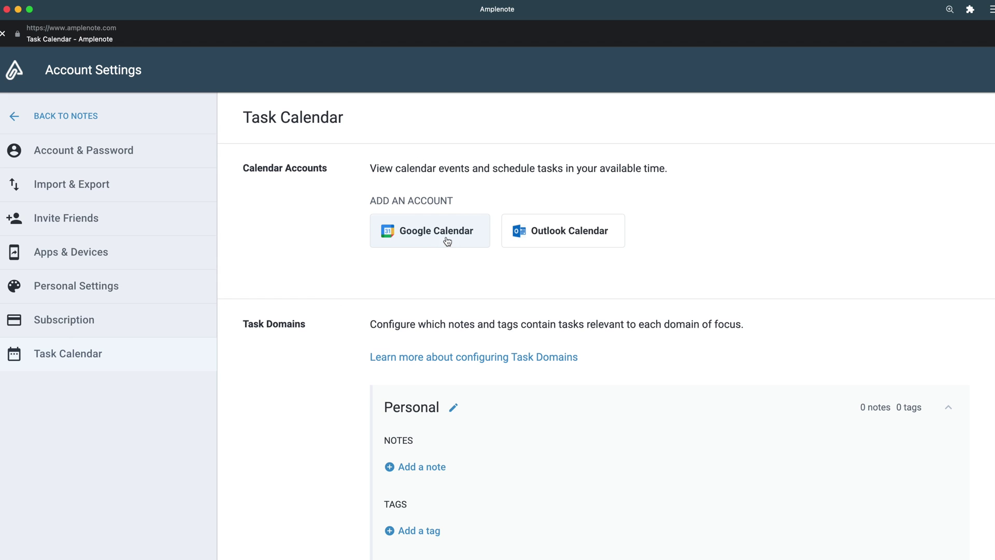
left_click(446, 241)
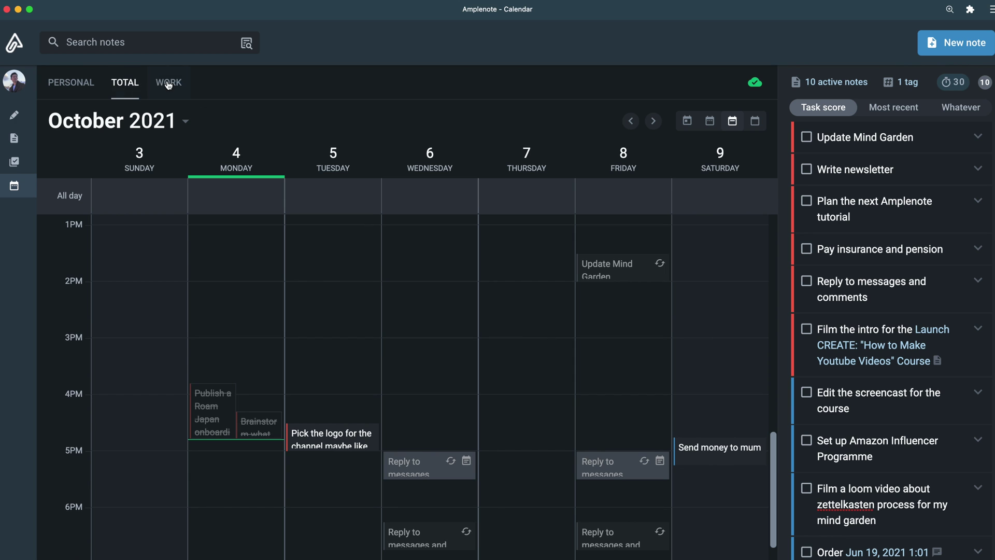
left_click(83, 90)
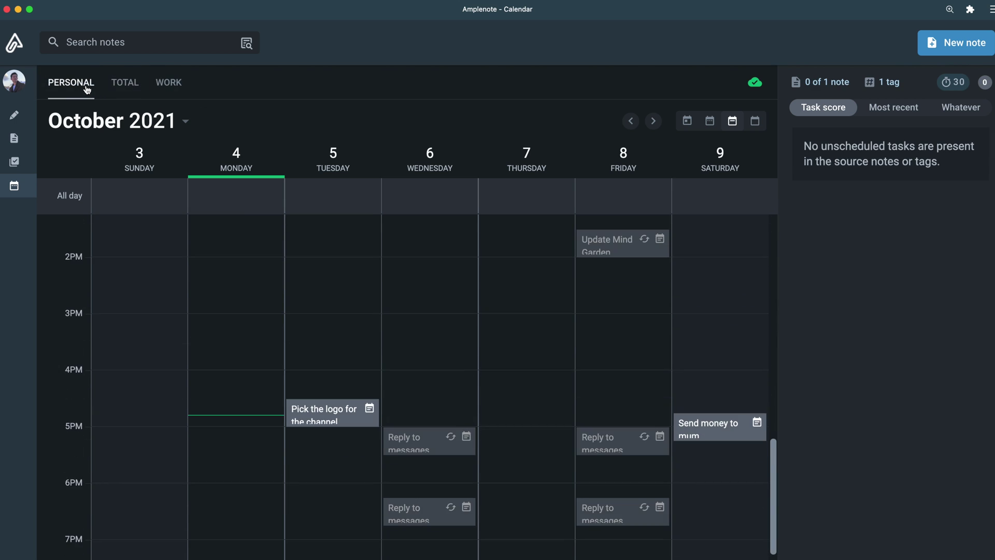
left_click(132, 90)
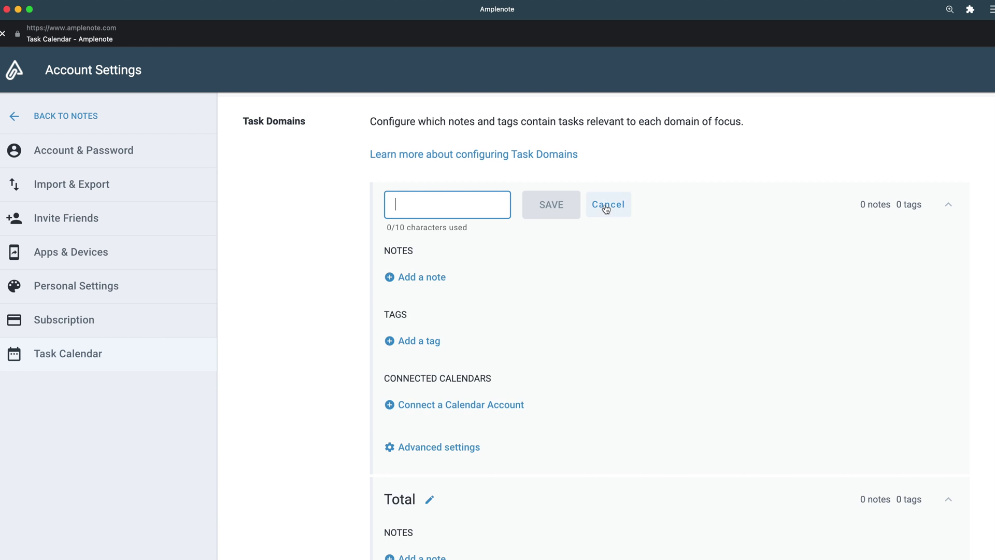
left_click(604, 206)
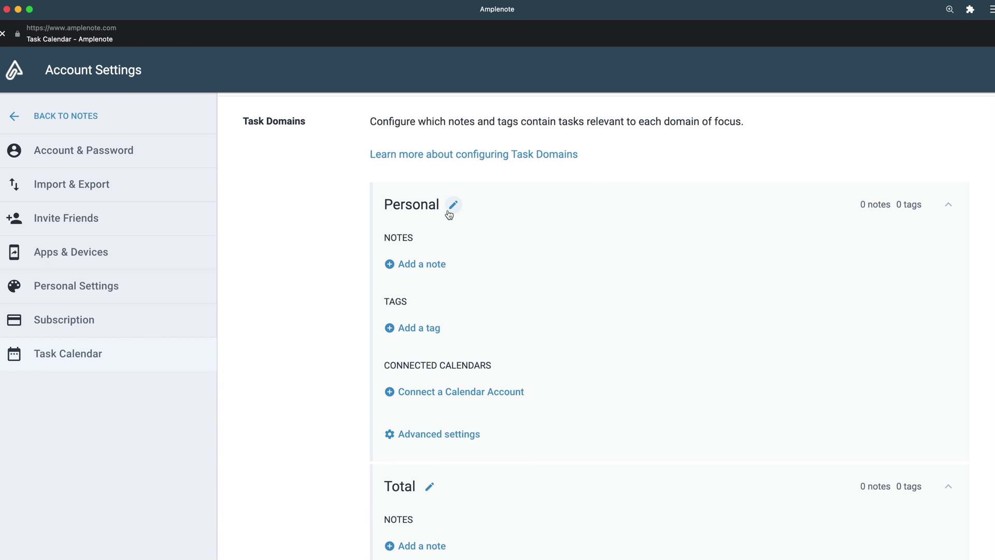
Step: Rename the Personal task domain to 'Personal' and save it
left_click(452, 206)
double_click(448, 210)
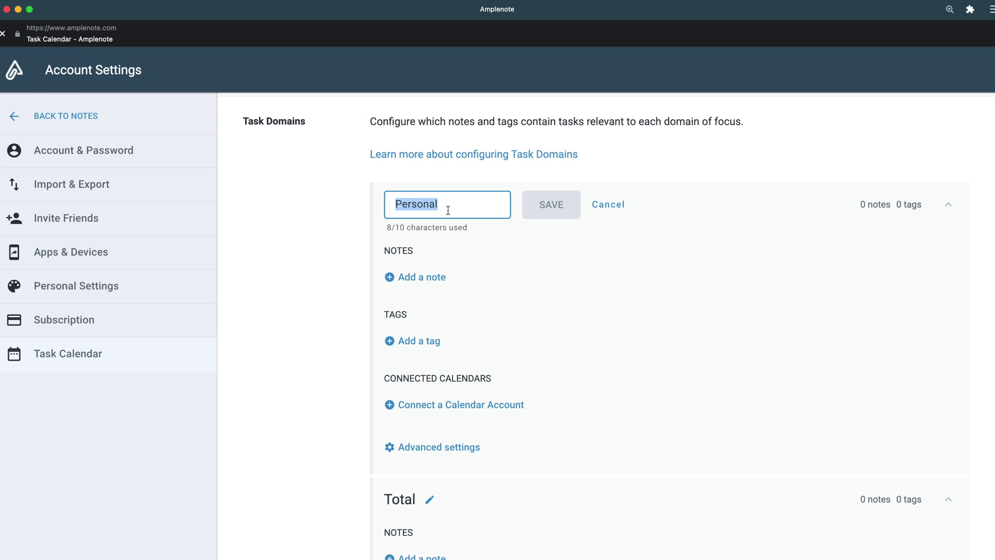
type("Personal")
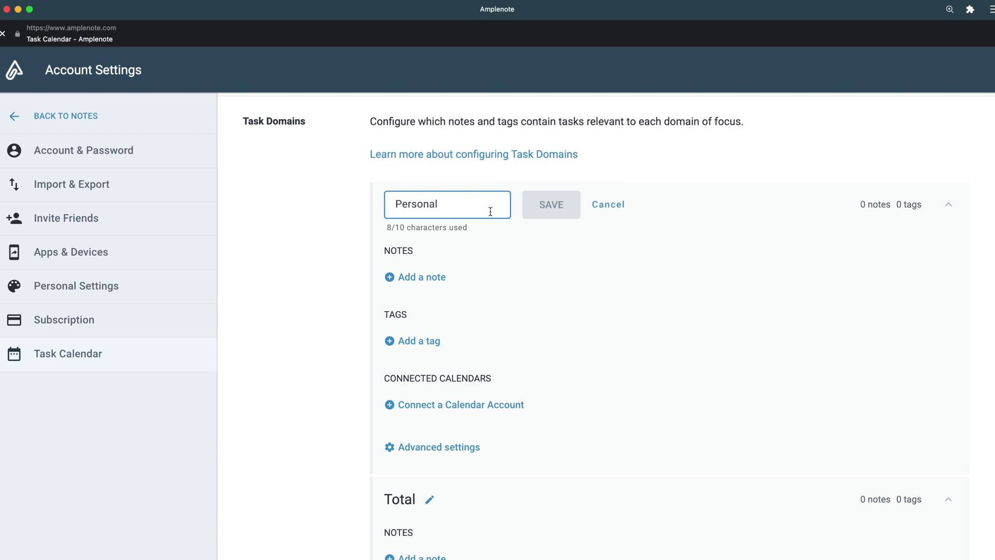
left_click(542, 215)
Step: Add the todo/work tag to the Work task domain
scroll(423, 444, "down", 4)
left_click(423, 445)
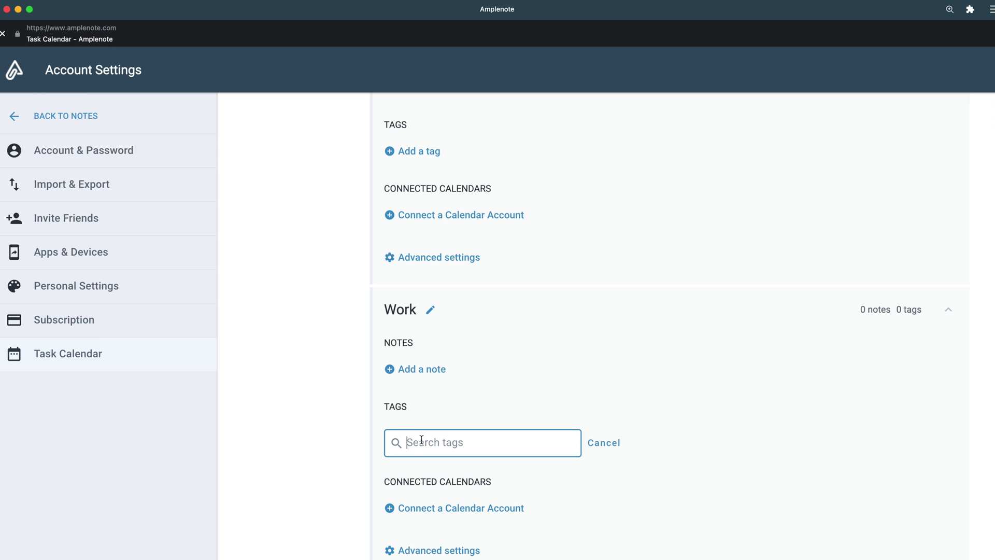
type("work")
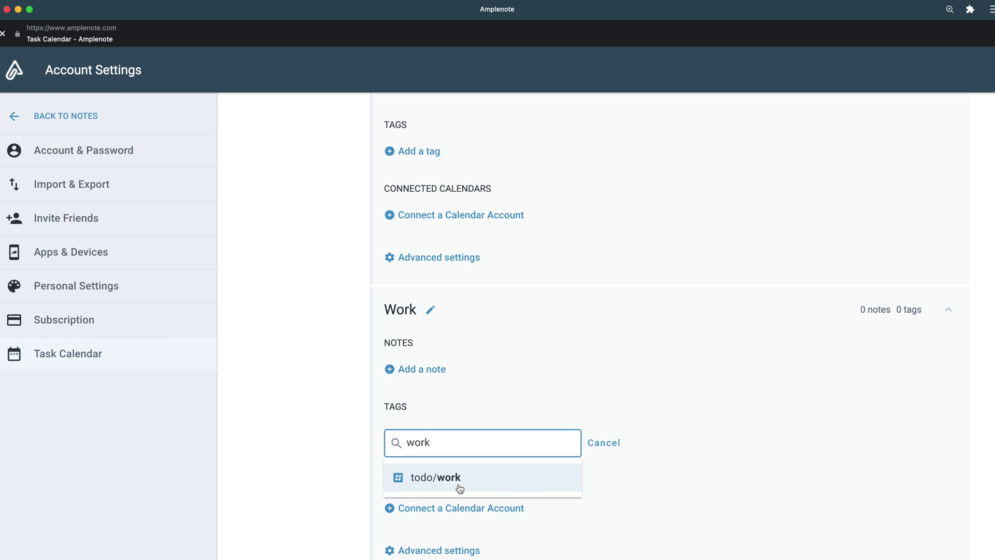
left_click(500, 479)
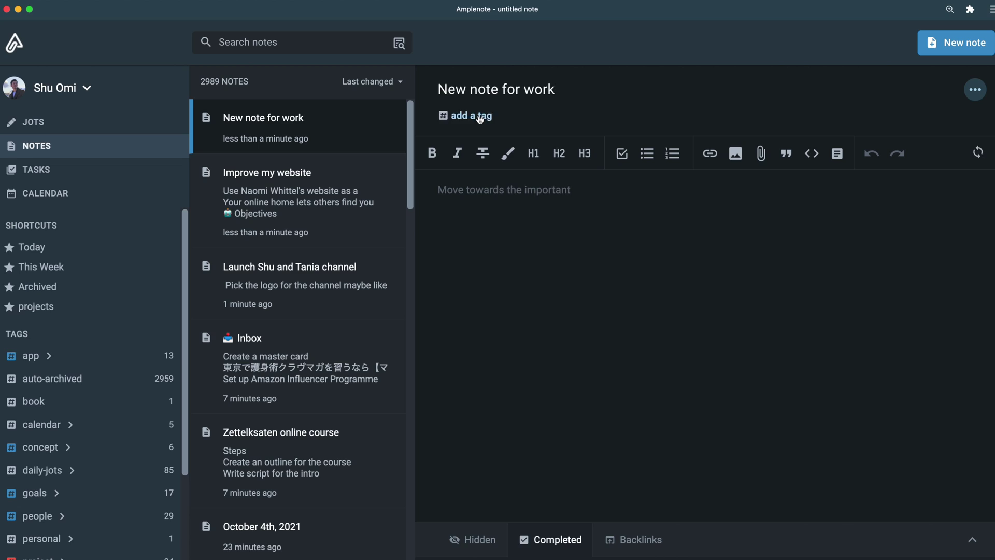
Step: Tag the 'New note for work' note with todo/work and todo/personal
type("todo/work")
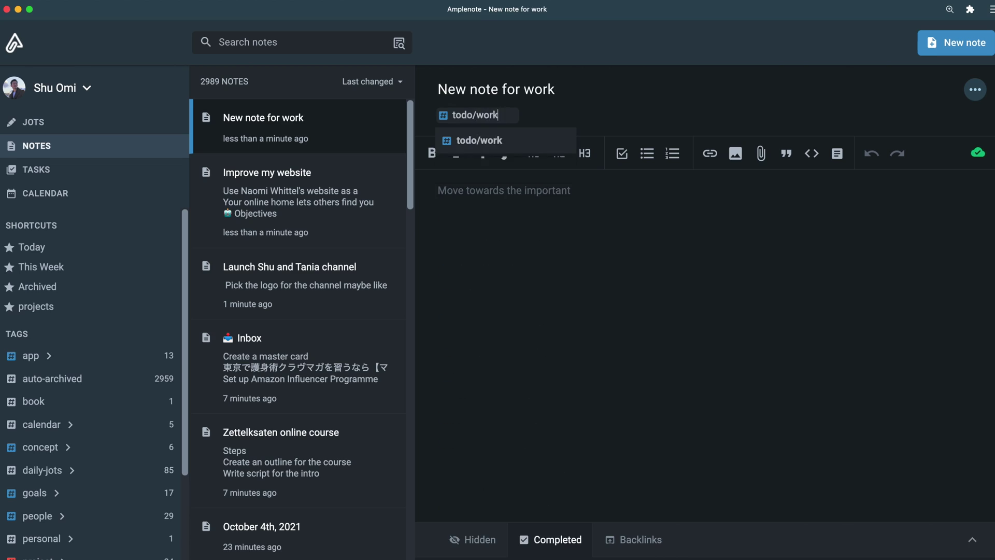
key("Return")
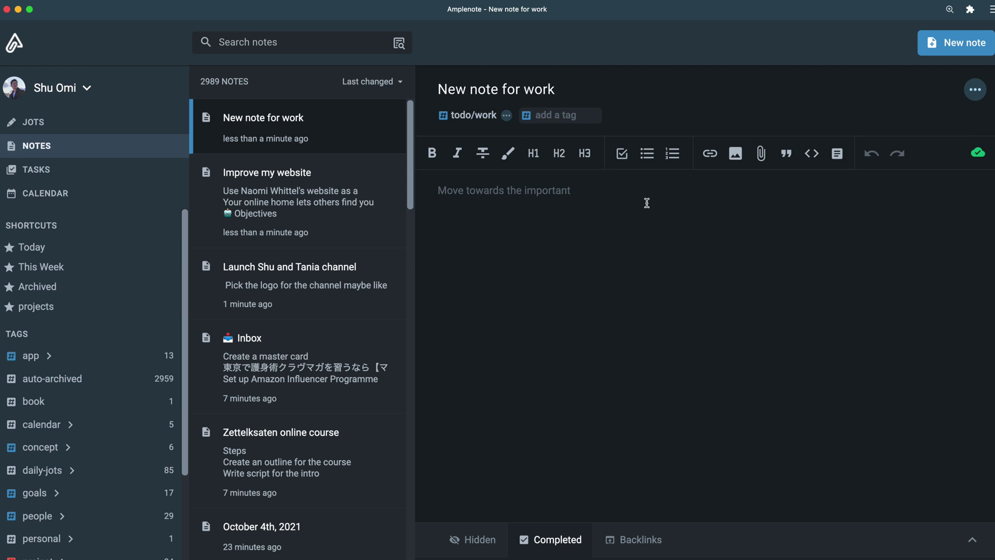
type("todo/personal")
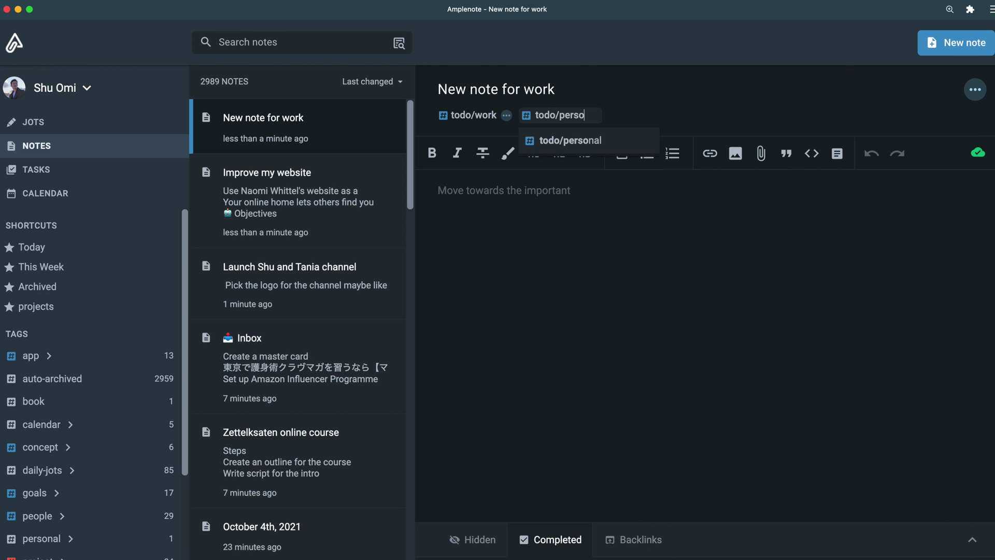
key("Return")
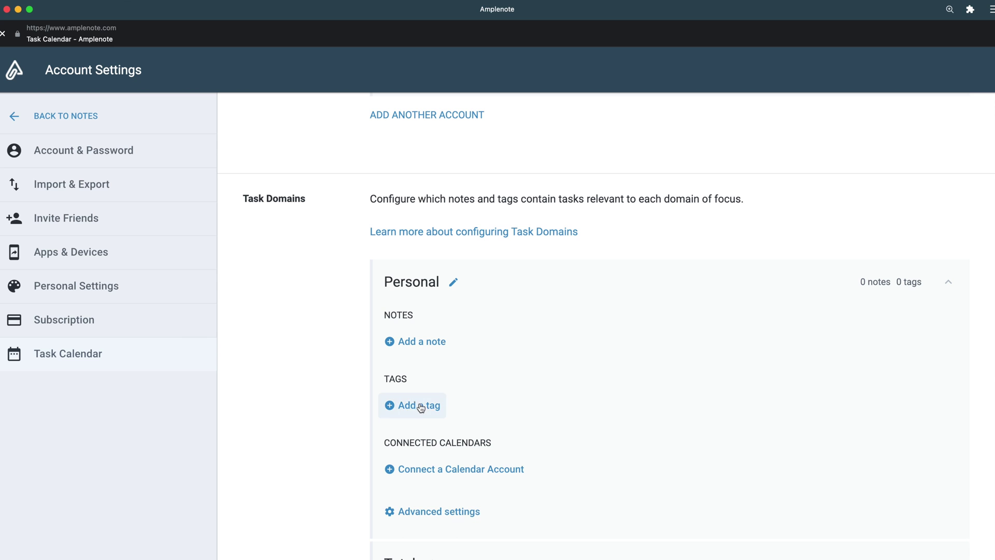
Step: Add the todo/personal tag to the Personal task domain
left_click(420, 404)
type("todo")
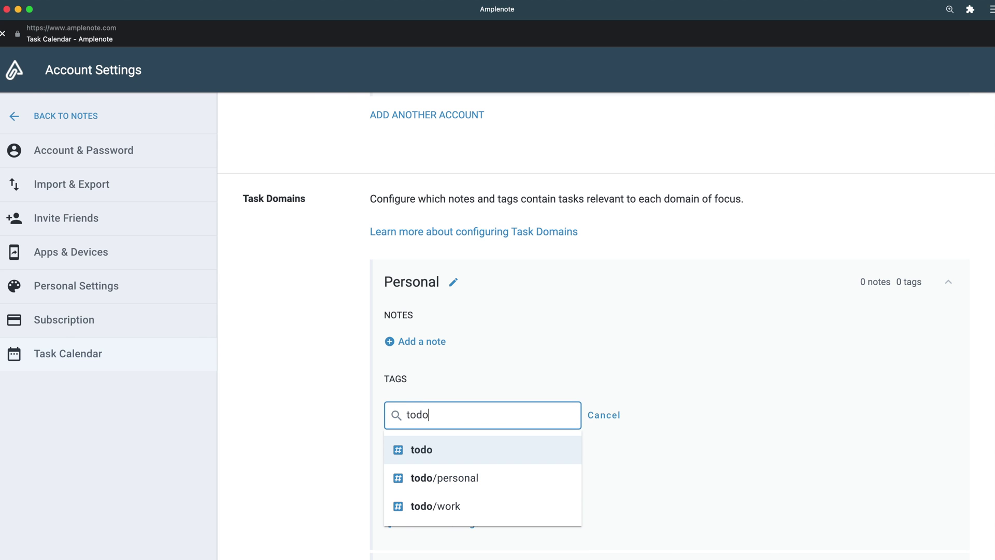
key("Down")
key("Return")
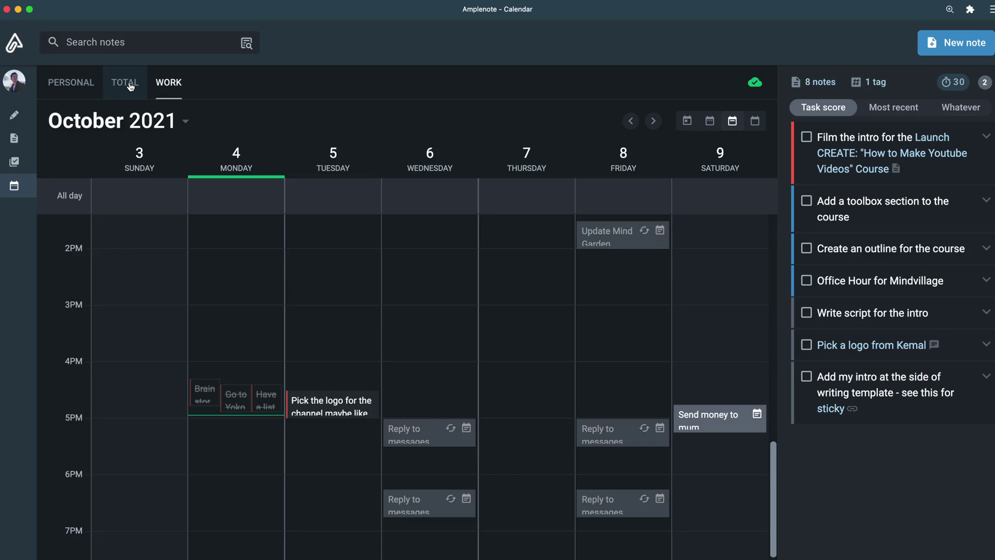
Step: Switch the task calendar to the TOTAL domain's tasks
left_click(130, 85)
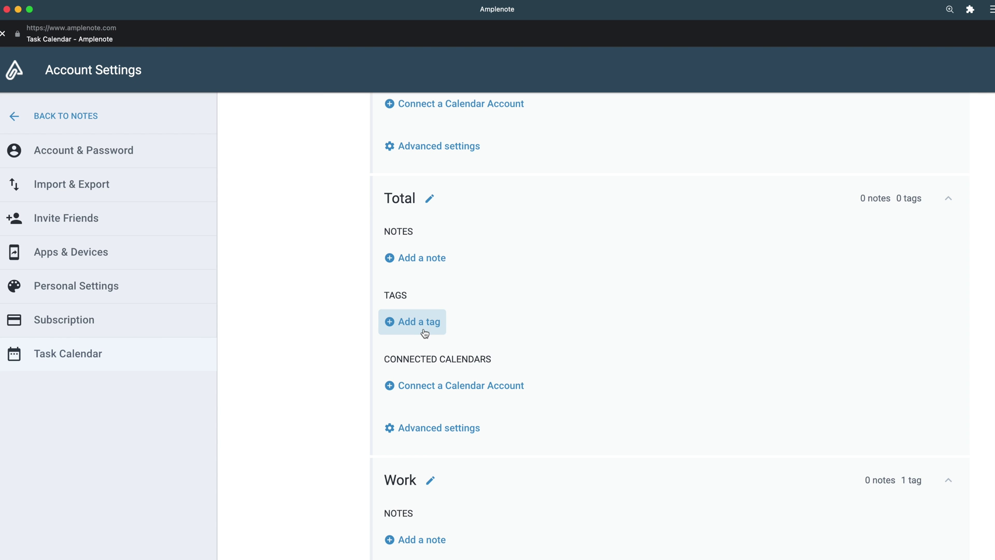
Step: Add todo/work and todo/personal as tags of the Total task domain
left_click(424, 329)
type("work")
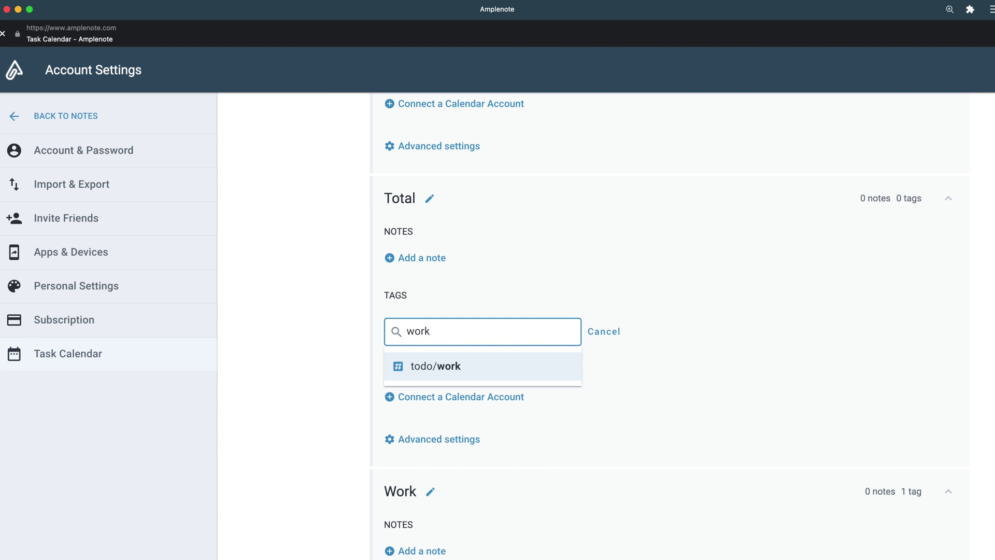
key("Return")
type("pers")
key("Down")
key("Down")
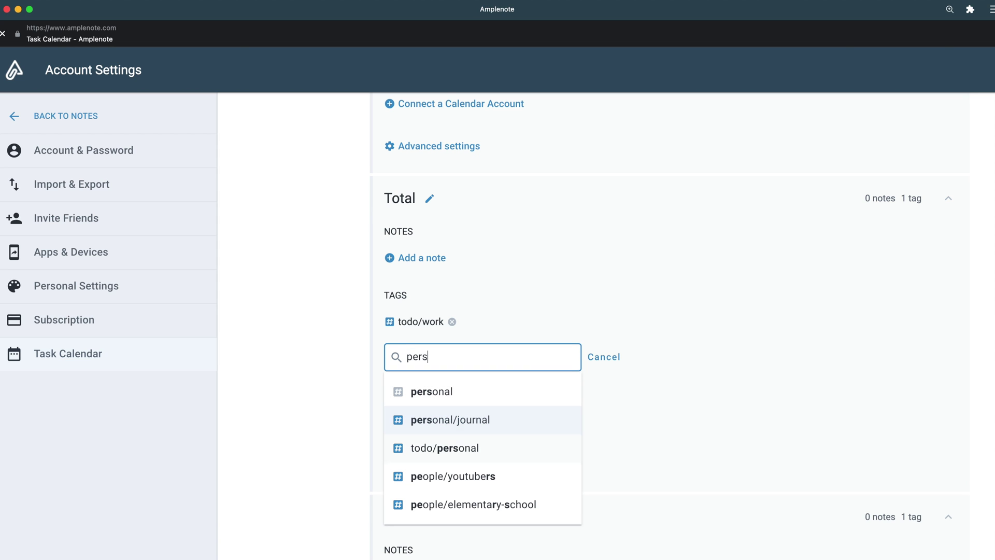
key("Return")
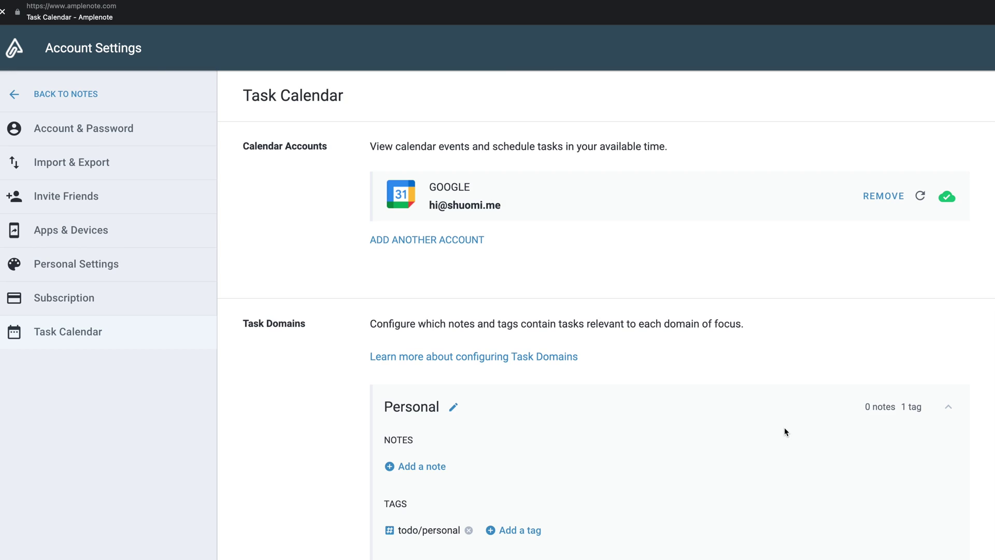
Step: Connect the Google calendar to the Work domain with the Show events only option
scroll(784, 427, "down", 3)
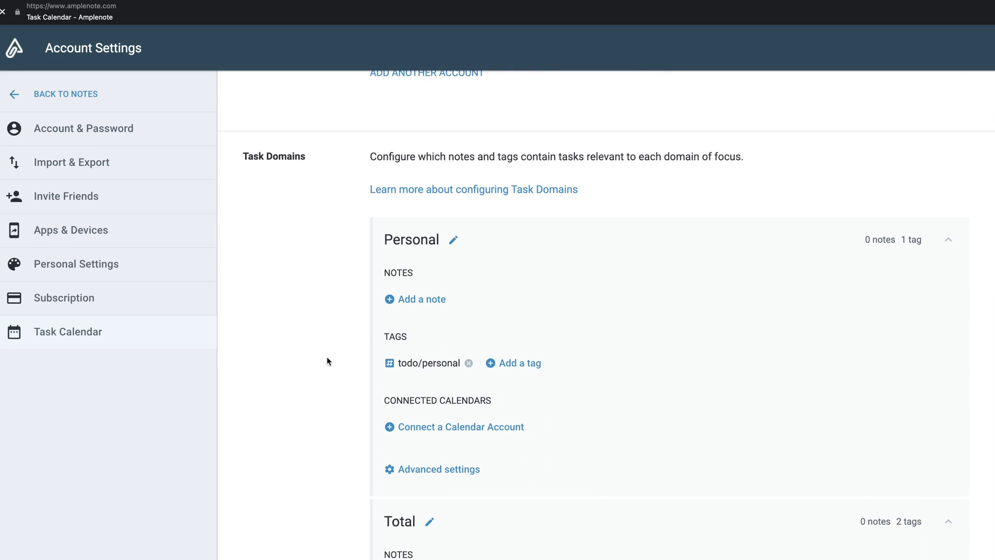
scroll(318, 359, "down", 6)
scroll(319, 359, "down", 4)
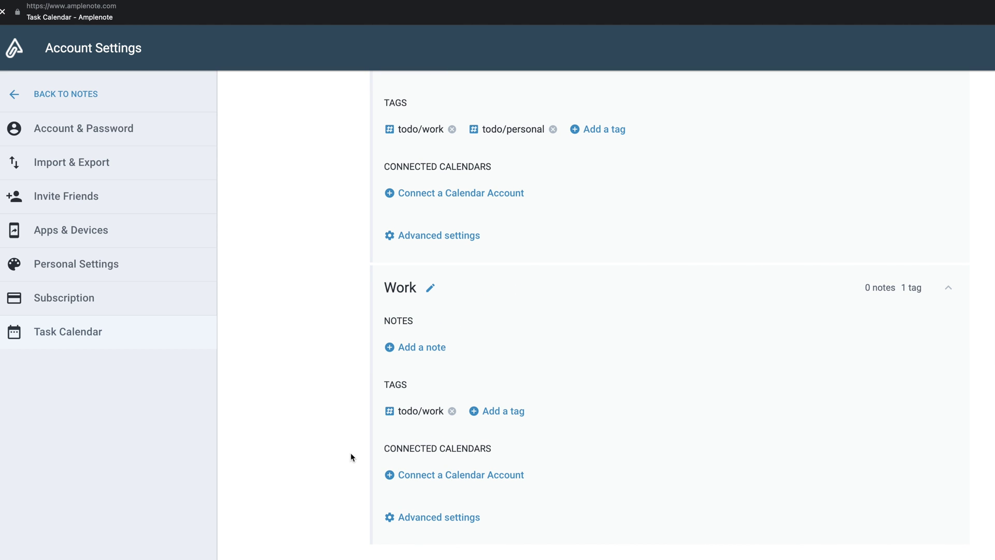
left_click(425, 476)
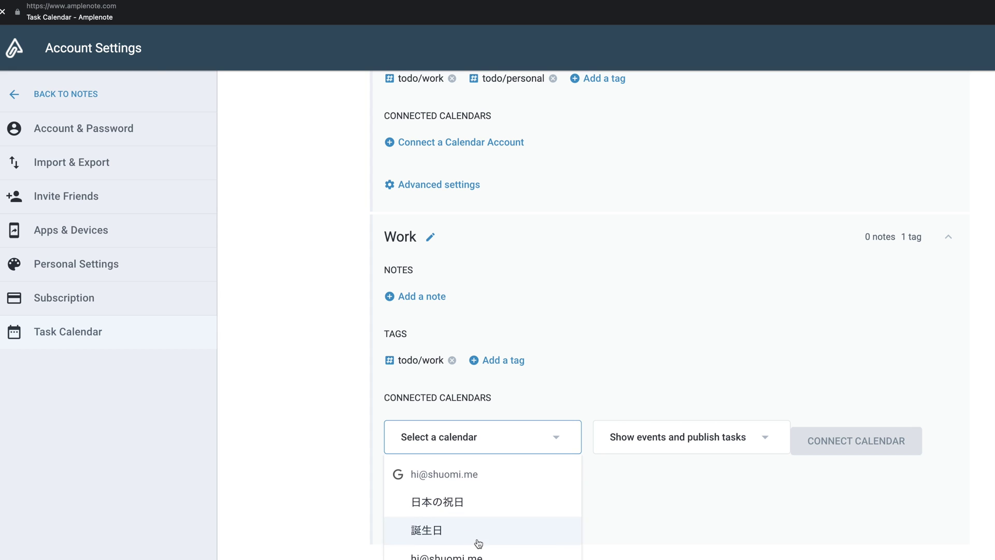
left_click(498, 556)
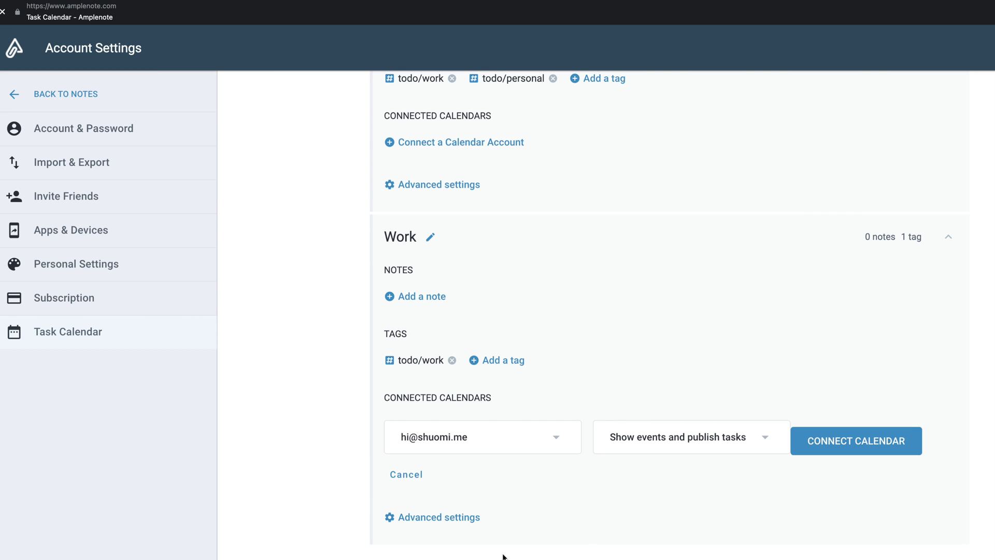
left_click(748, 449)
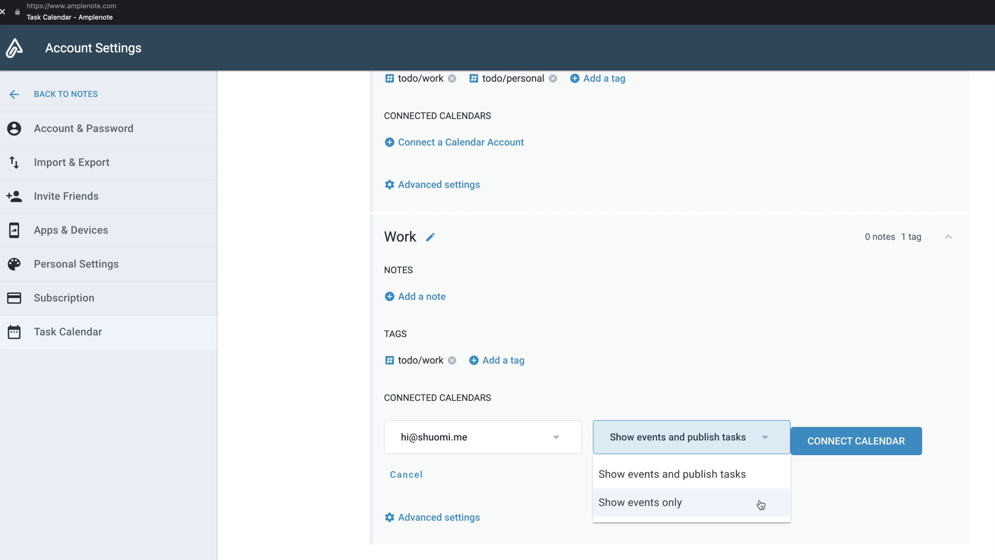
left_click(689, 506)
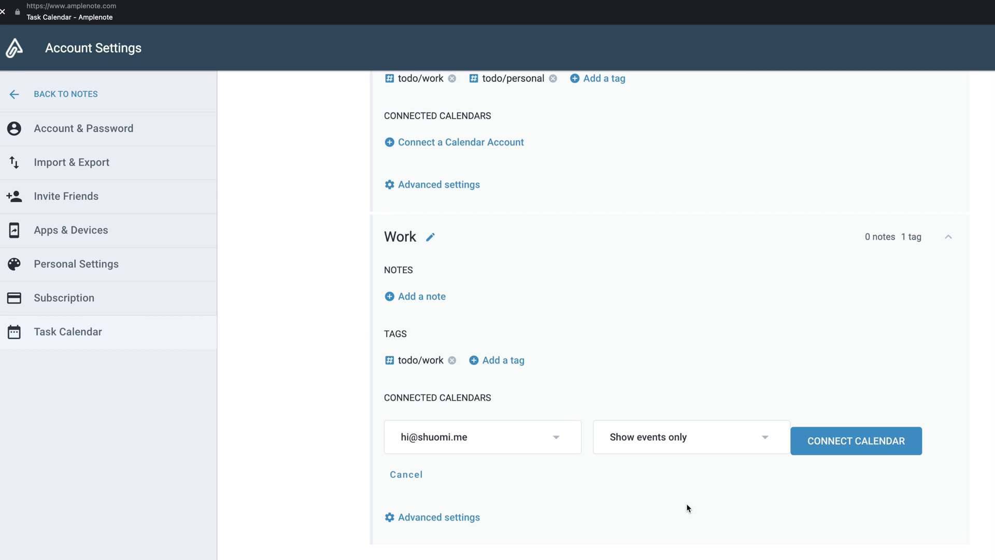
left_click(886, 442)
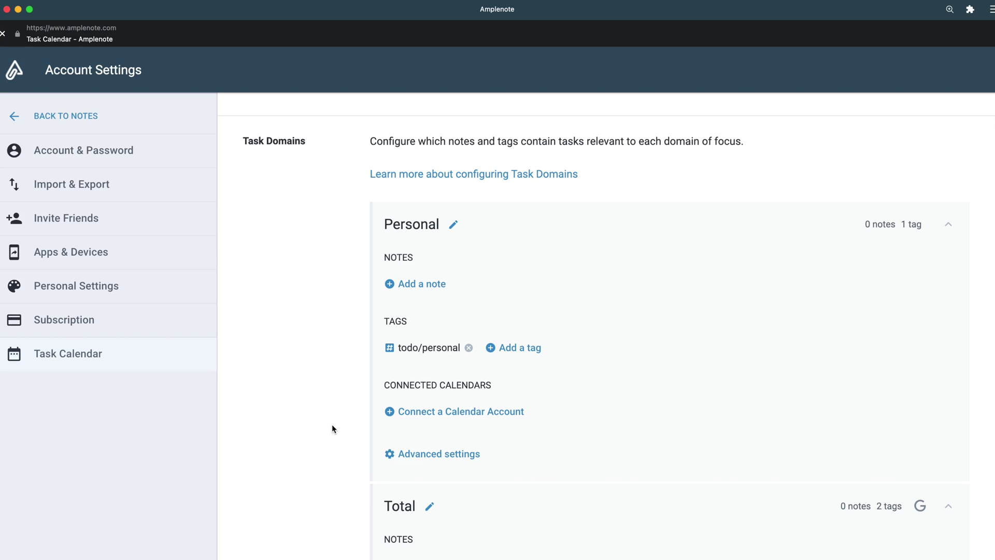
Step: Expand the Personal domain's Advanced settings to review its default task duration options
left_click(421, 455)
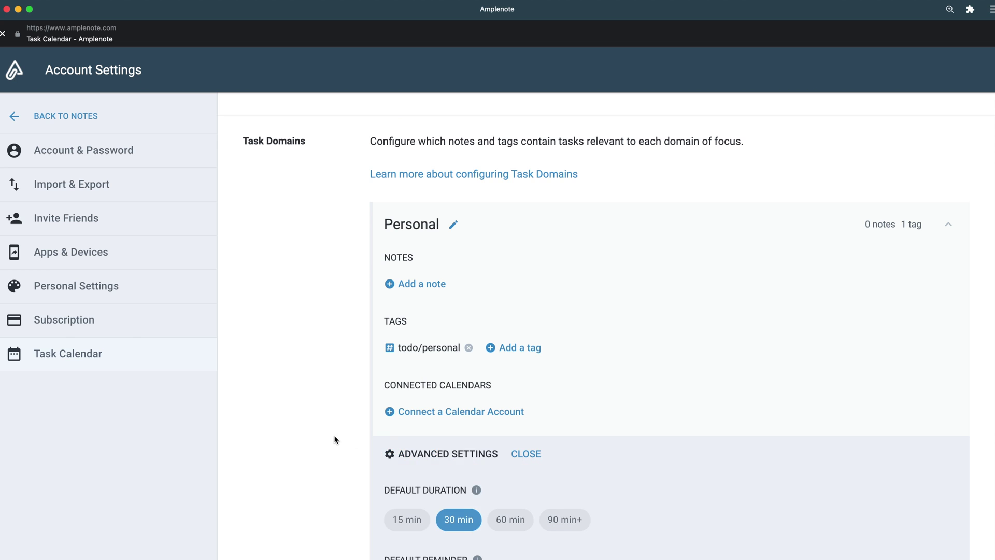
scroll(333, 437, "down", 3)
mouse_move(473, 329)
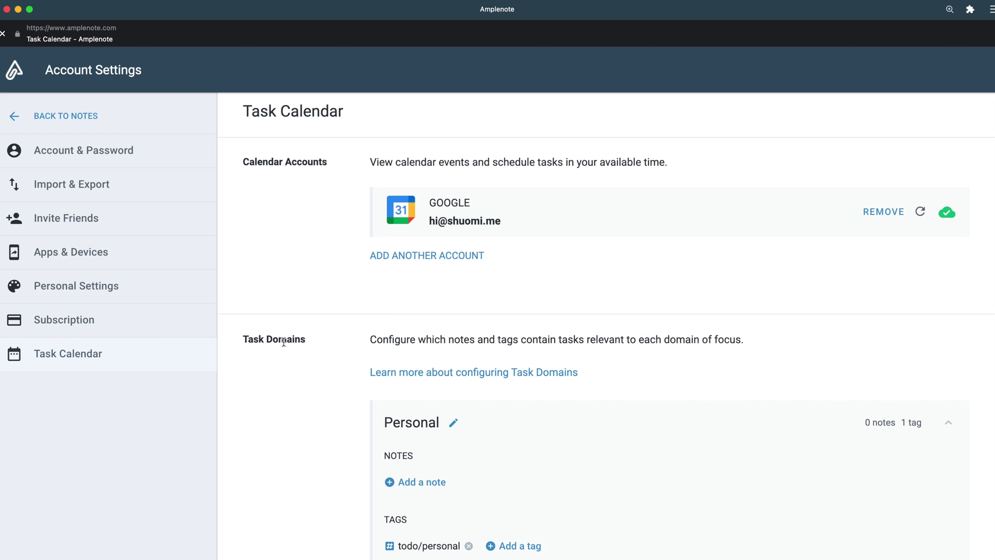
Step: Add the Reading list note to the Personal domain and show the Personal calendar's source notes
scroll(284, 345, "down", 3)
left_click(420, 348)
type("read")
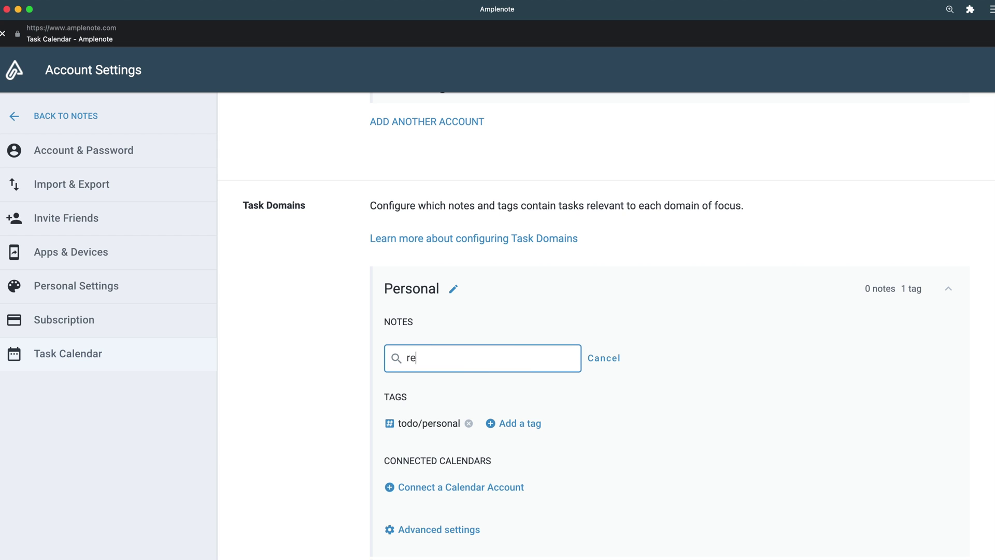
left_click(462, 392)
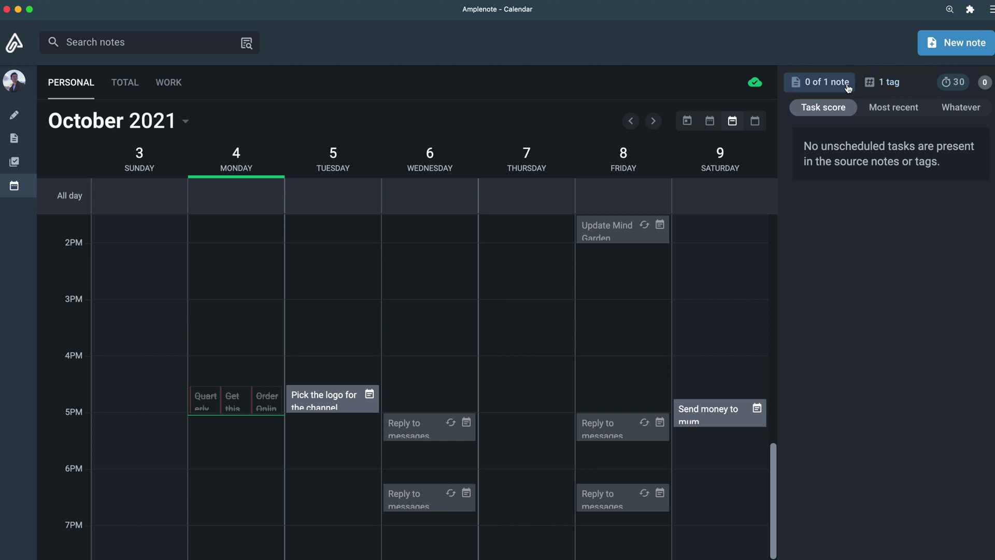
left_click(829, 82)
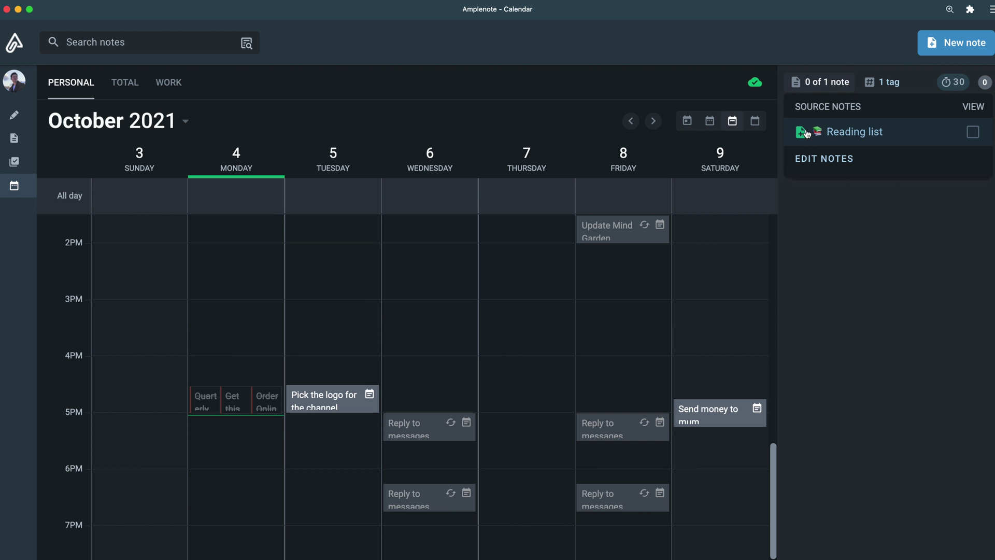
Step: Include Reading list tasks on Personal, then limit the Work domain to Launch Mindvillage (1 of 8 notes)
left_click(973, 132)
left_click(807, 84)
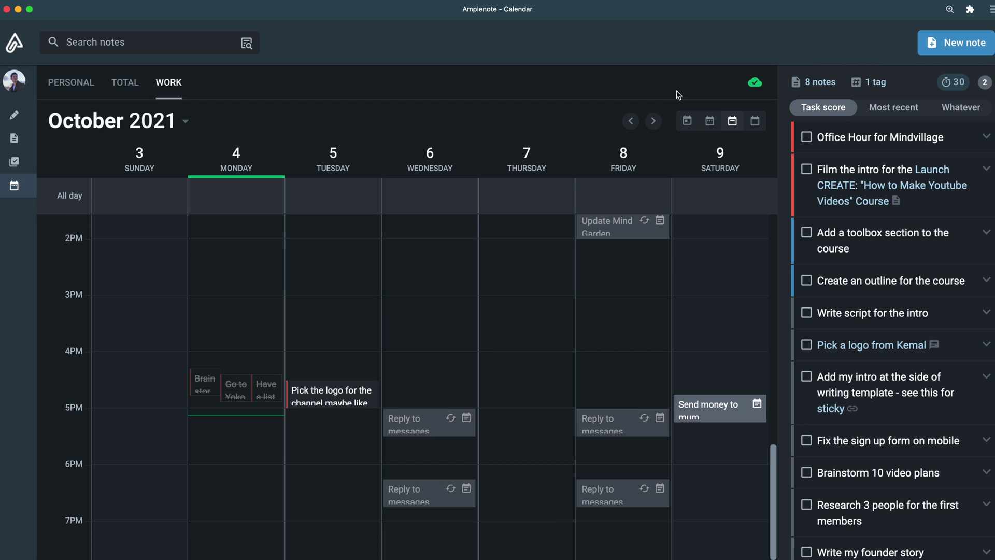
left_click(867, 85)
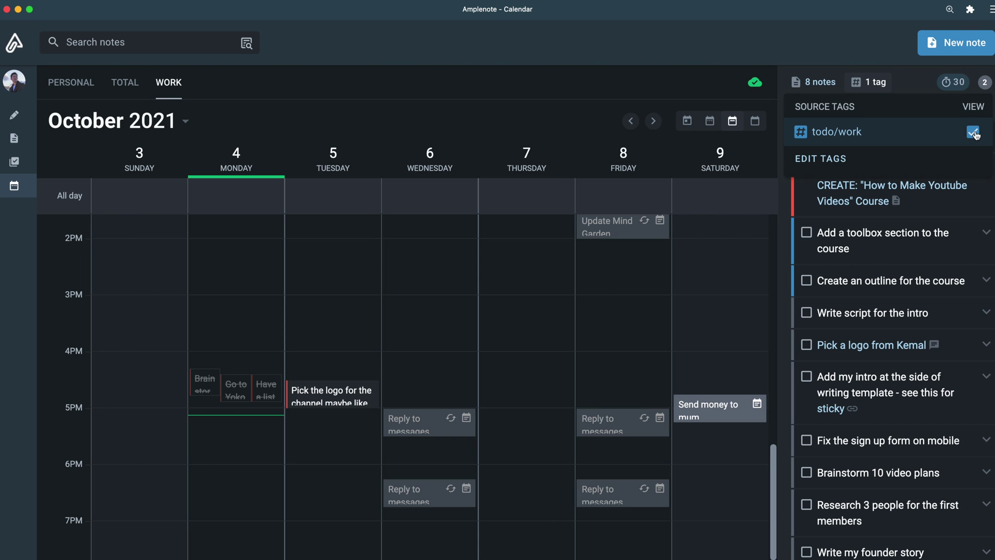
left_click(812, 59)
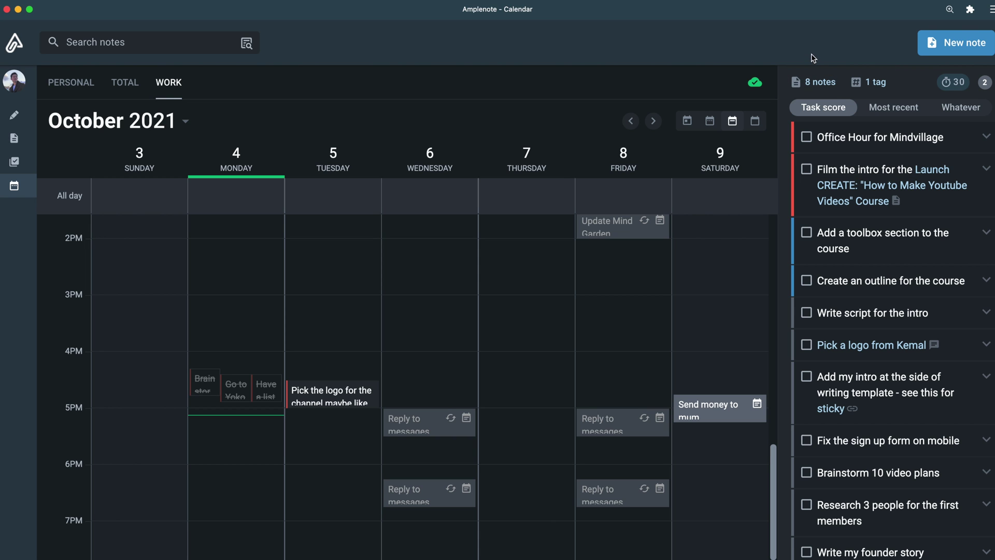
left_click(821, 87)
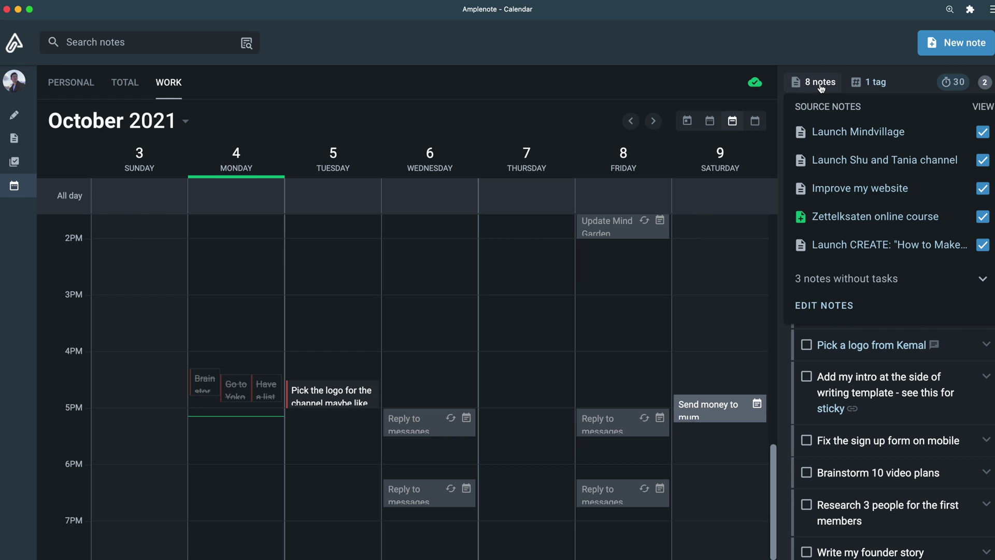
left_click(983, 132, "shift")
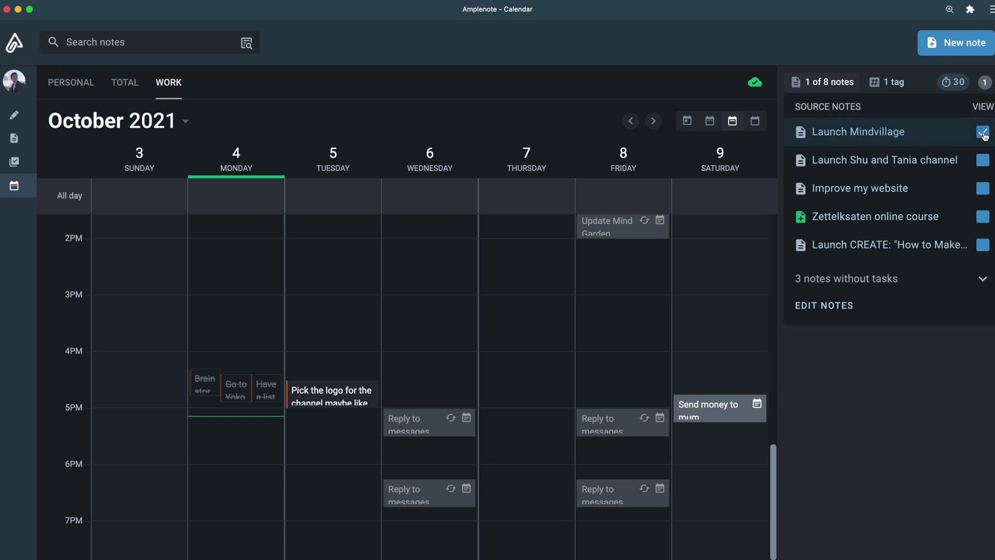